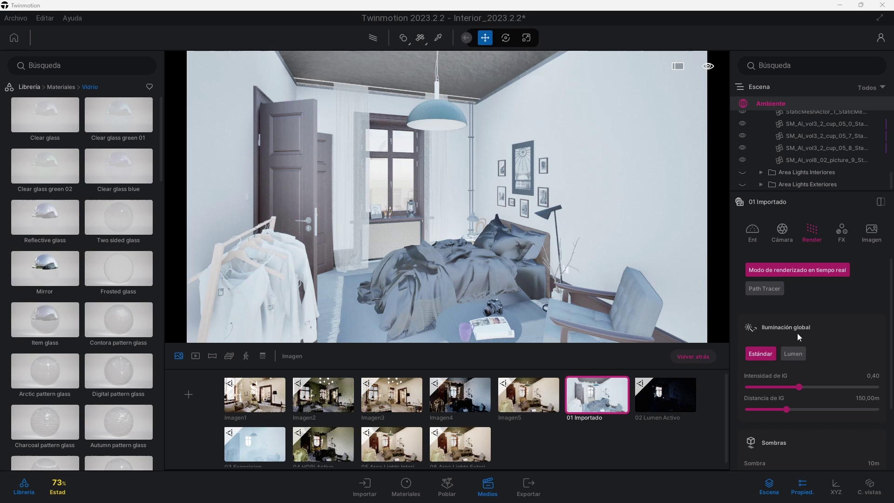
Step: Examine the environment, exposure, HDRI and render settings of the 01 Importado image
{"action": "left_click", "coordinate": [752, 227]}
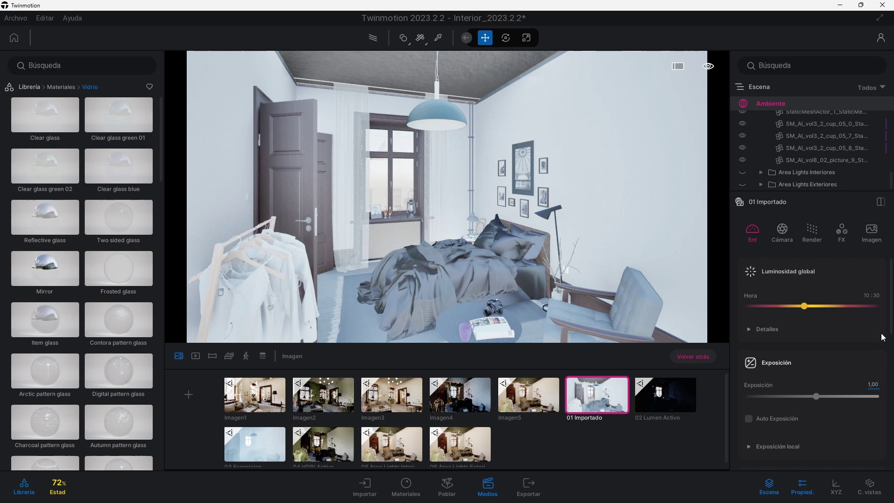
{"action": "scroll", "coordinate": [891, 284], "scroll_direction": "down", "scroll_amount": 5}
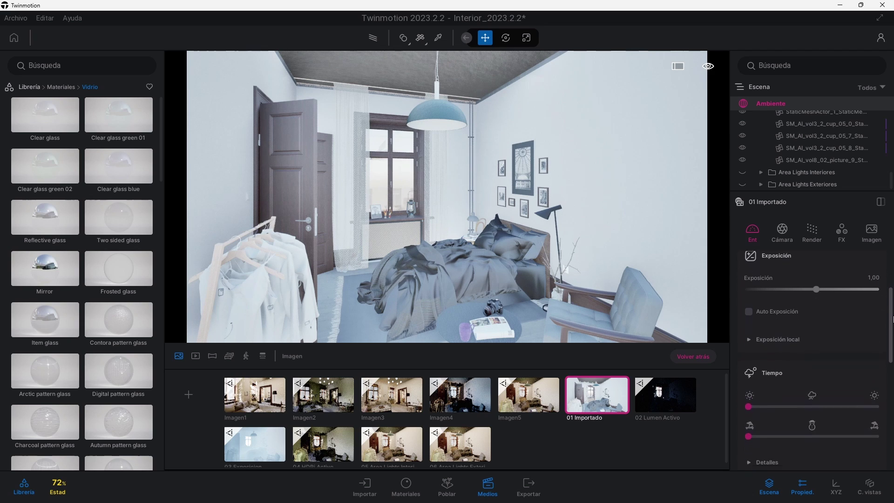
{"action": "scroll", "coordinate": [822, 348], "scroll_direction": "down", "scroll_amount": 5}
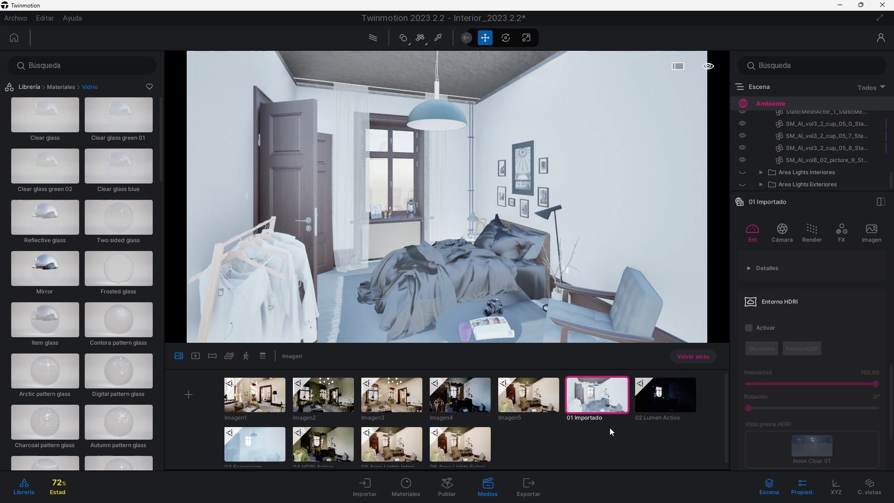
{"action": "mouse_move", "coordinate": [607, 412]}
{"action": "left_click", "coordinate": [812, 234]}
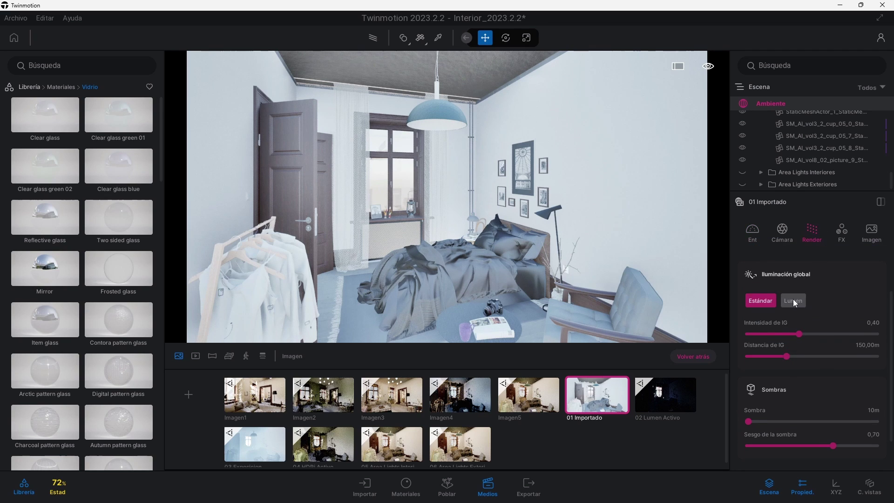
Step: Open the 02 Lumen Activo image and set its Lumen view distance to 1 m
{"action": "left_click", "coordinate": [671, 403]}
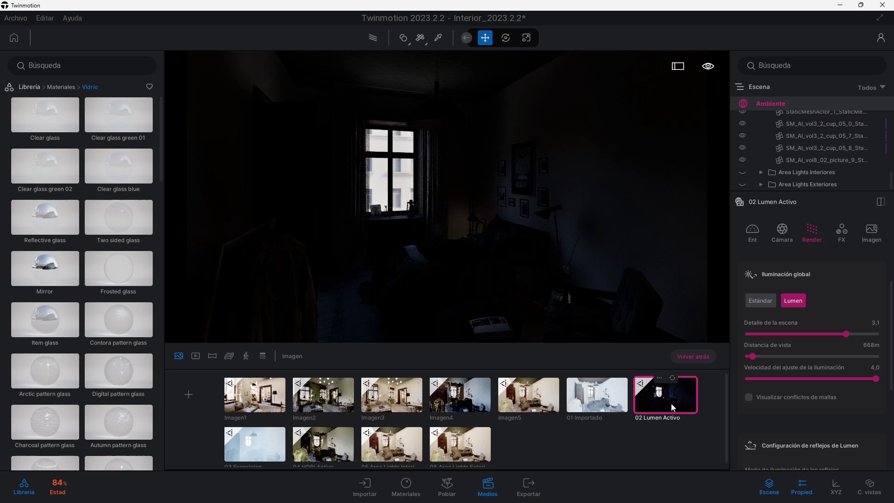
{"action": "scroll", "coordinate": [891, 350], "scroll_direction": "up", "scroll_amount": 1}
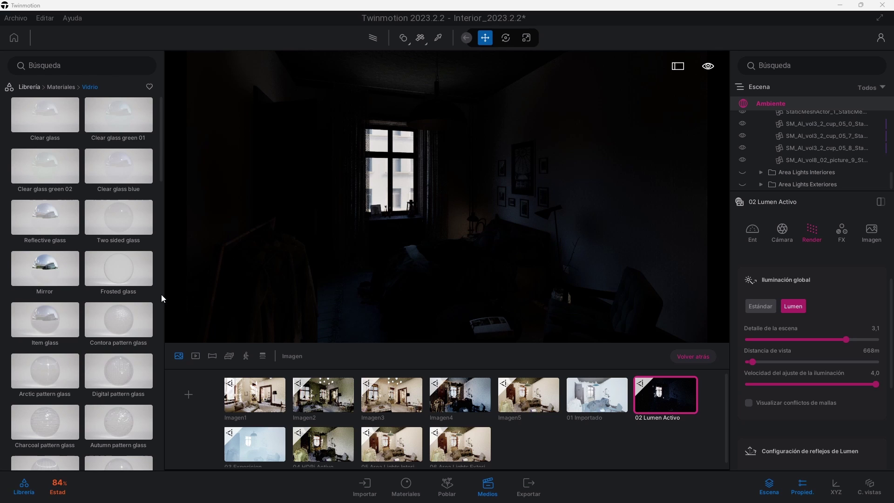
{"action": "left_click", "coordinate": [868, 350]}
{"action": "type", "text": "1"}
{"action": "key", "text": "Return"}
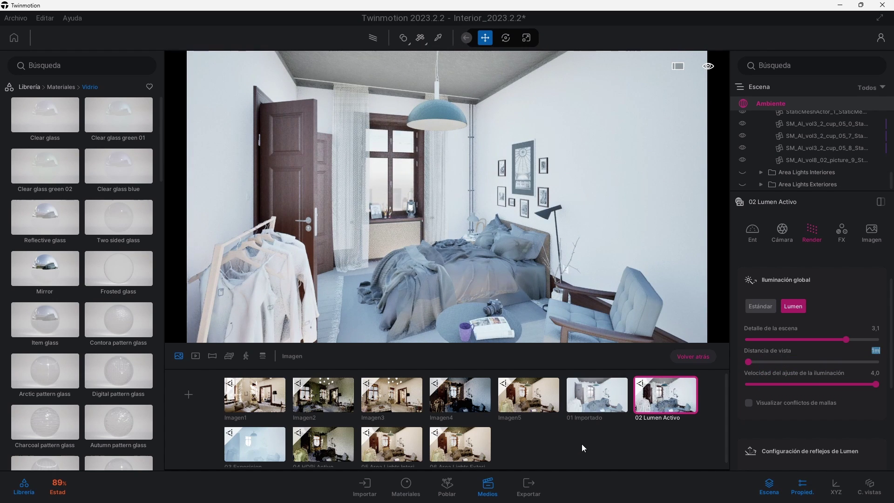
Step: Set the Lumen view distance of the 02 Lumen Activo image to 668 m
{"action": "mouse_move", "coordinate": [580, 389]}
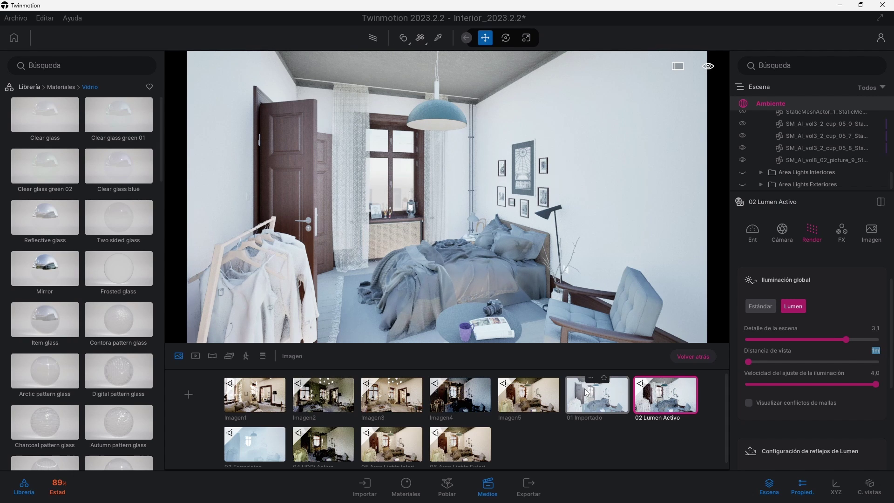
{"action": "type", "text": "668"}
{"action": "key", "text": "Return"}
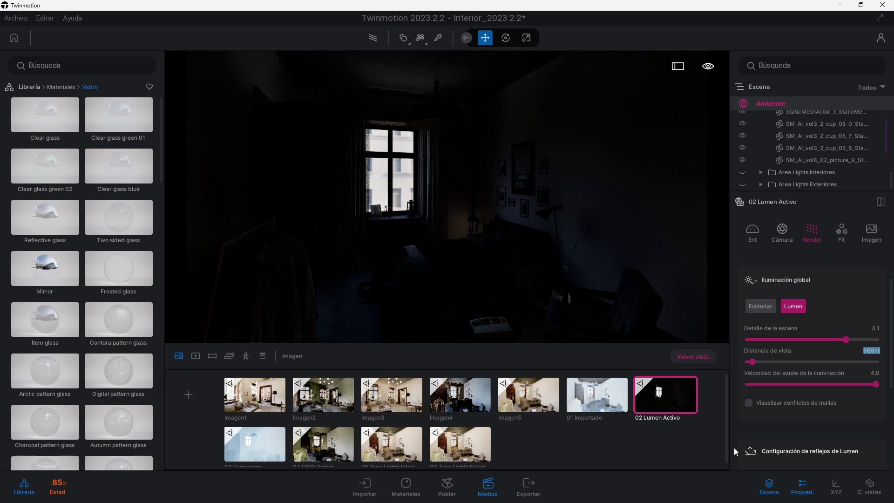
Step: Inspect the Lumen mesh conflicts in the bedroom by showing the conflict visualization, and hide it again
{"action": "left_click", "coordinate": [748, 402]}
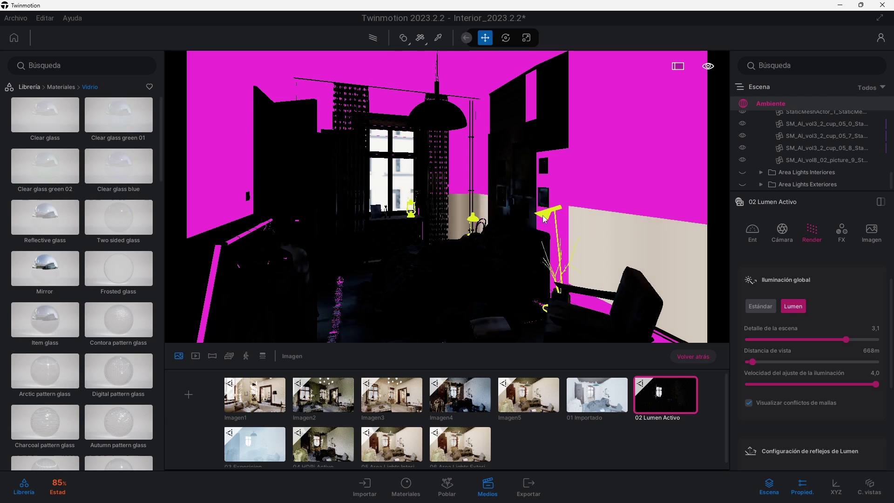
{"action": "left_click", "coordinate": [748, 402]}
Step: Set the shadow distance to 702 m and the shadow bias to 0.15 for the 02 Lumen Activo image
{"action": "scroll", "coordinate": [891, 355], "scroll_direction": "down", "scroll_amount": 2}
{"action": "scroll", "coordinate": [892, 355], "scroll_direction": "down", "scroll_amount": 2}
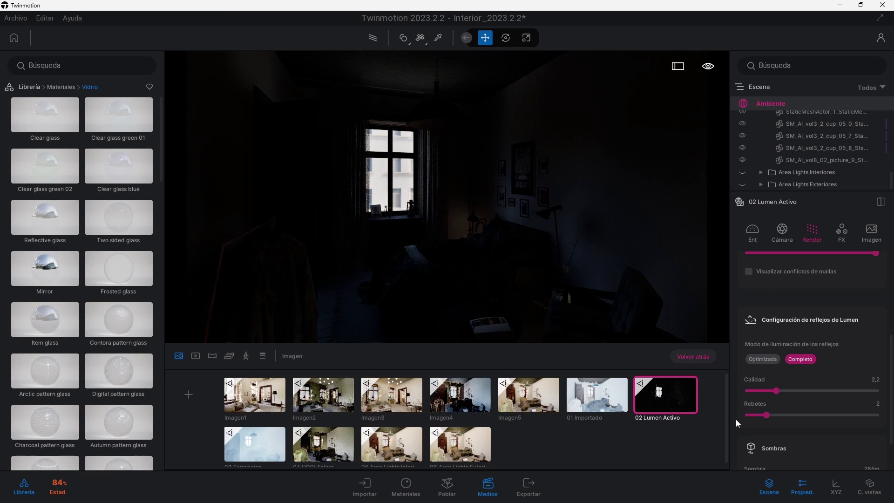
{"action": "scroll", "coordinate": [822, 423], "scroll_direction": "down", "scroll_amount": 3}
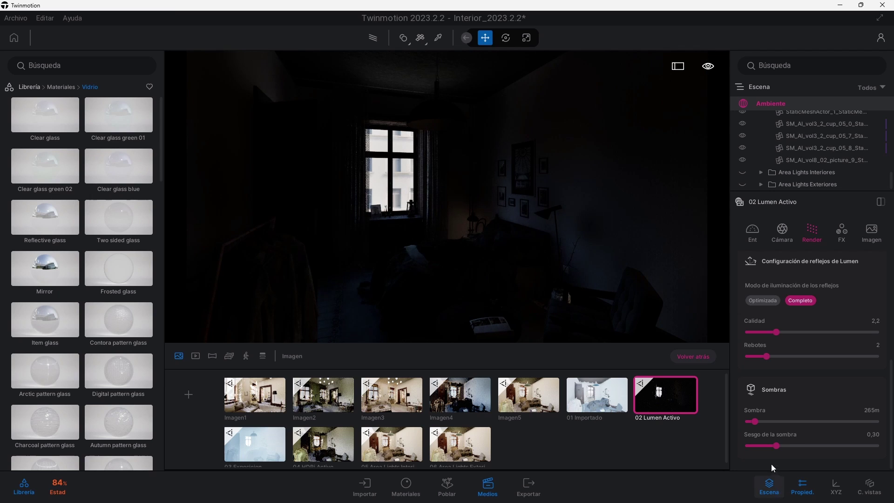
{"action": "mouse_move", "coordinate": [754, 421]}
{"action": "left_mouse_down"}
{"action": "mouse_move", "coordinate": [832, 429]}
{"action": "mouse_move", "coordinate": [765, 417]}
{"action": "left_mouse_up"}
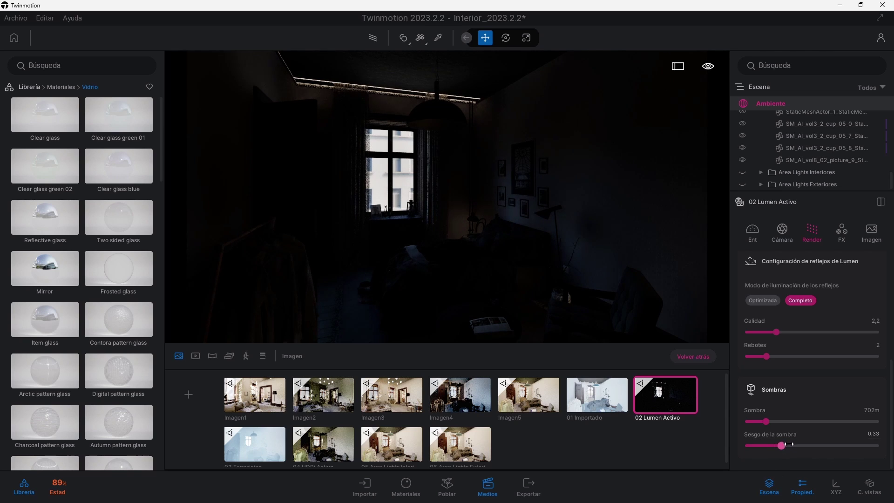
{"action": "left_click_drag", "start_coordinate": [788, 444], "coordinate": [754, 444]}
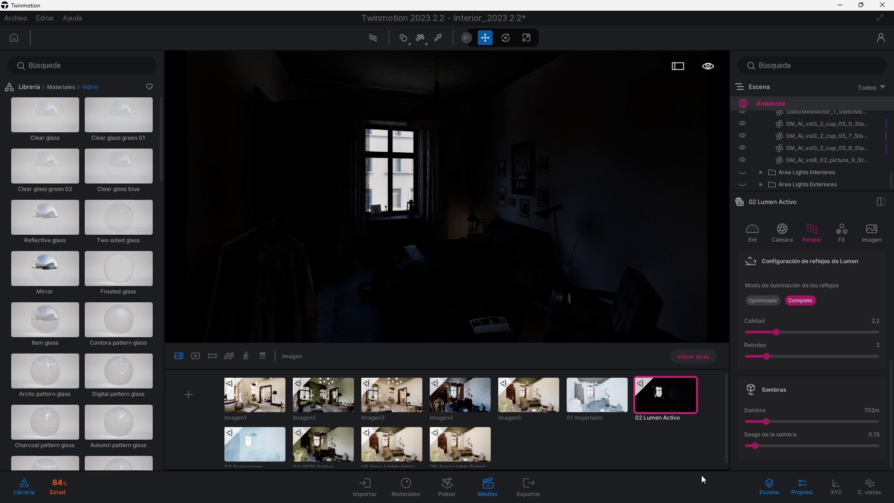
Step: Compare the exposure settings of the 02 Lumen Activo image with those of the 03 Exposicion image
{"action": "left_click", "coordinate": [753, 228]}
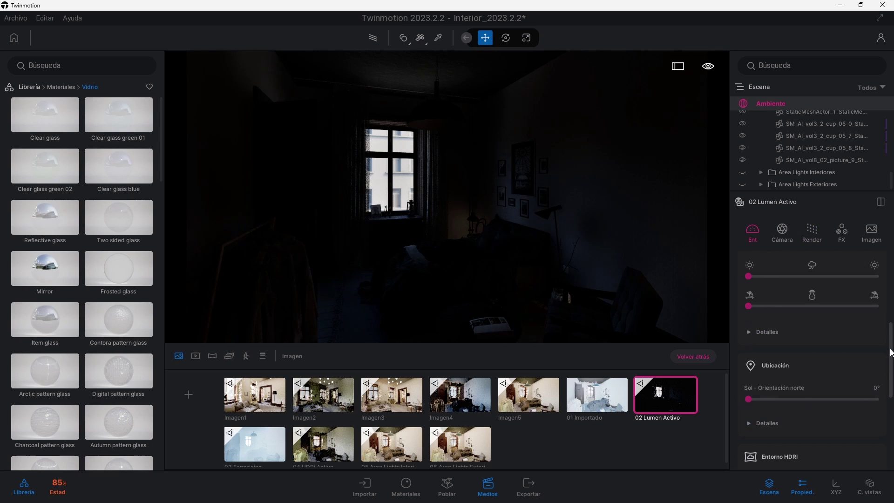
{"action": "scroll", "coordinate": [890, 357], "scroll_direction": "up", "scroll_amount": 5}
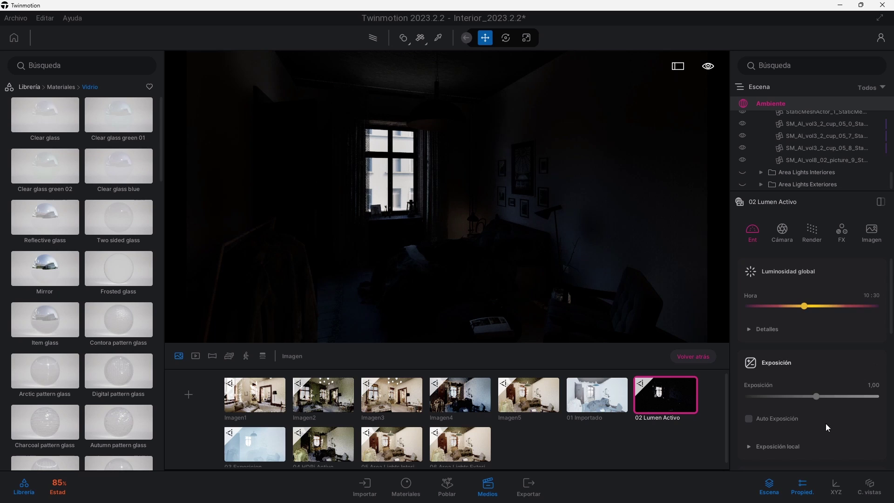
{"action": "left_click", "coordinate": [268, 451]}
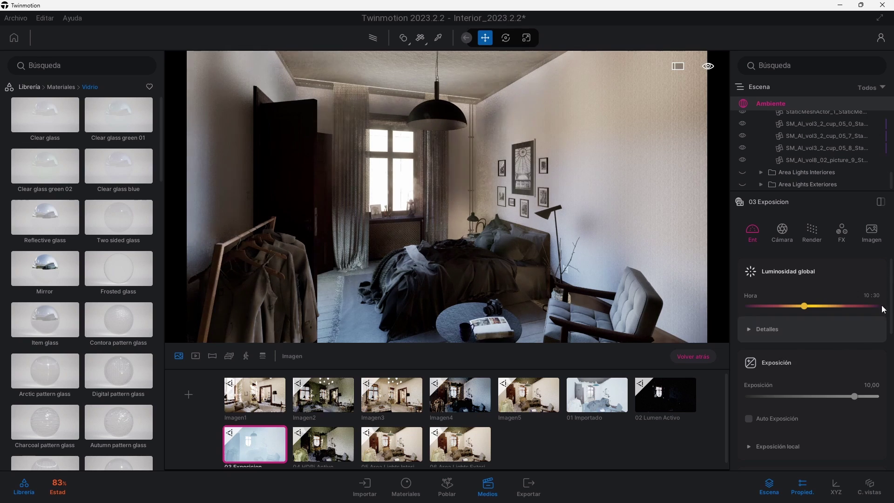
Step: Open the 04 HDRi Activo image, compare its Skydome and Fondo HDRI modes, keep Fondo HDRI and check its HDRI settings
{"action": "scroll", "coordinate": [812, 349], "scroll_direction": "down", "scroll_amount": 3}
{"action": "scroll", "coordinate": [812, 349], "scroll_direction": "down", "scroll_amount": 5}
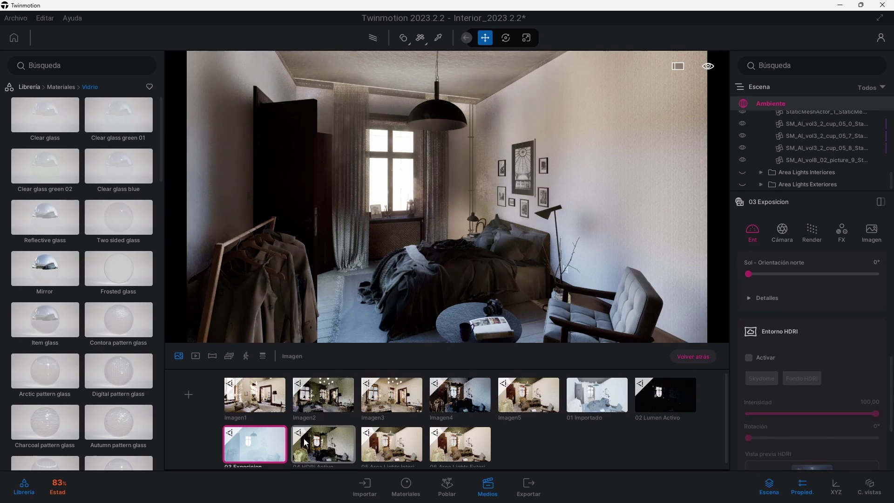
{"action": "left_click", "coordinate": [317, 445]}
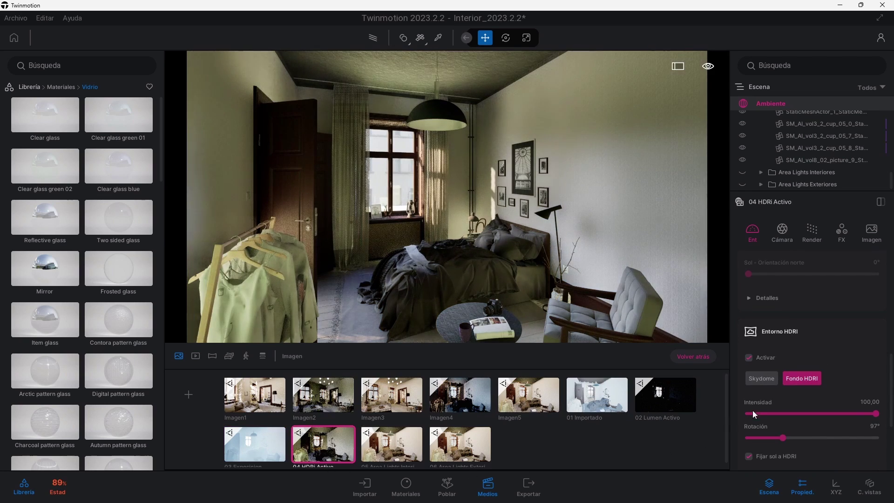
{"action": "left_click", "coordinate": [762, 381]}
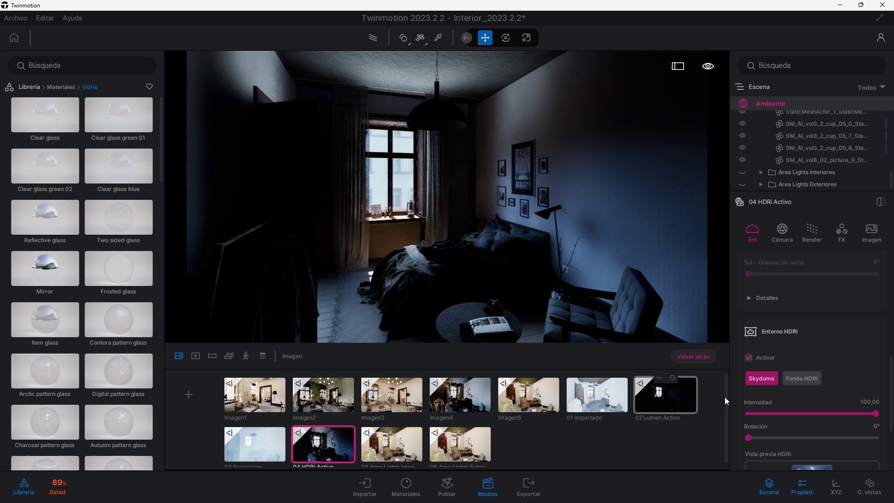
{"action": "left_click", "coordinate": [797, 377]}
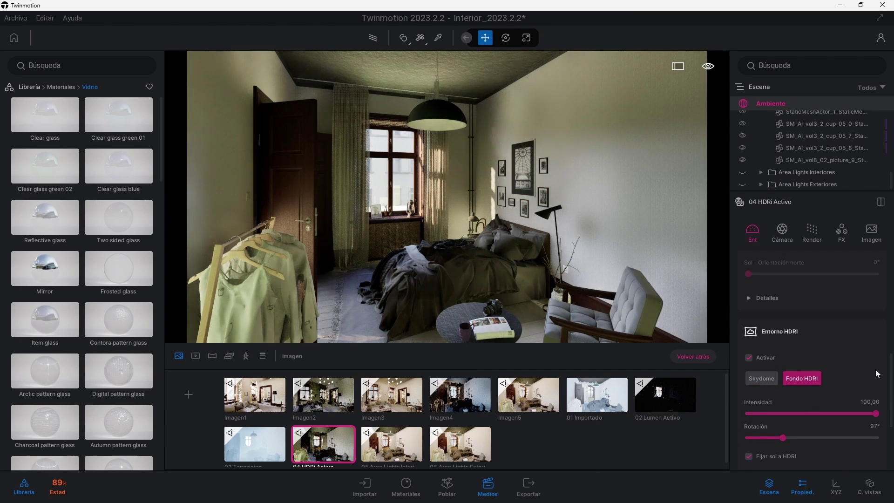
{"action": "left_click_drag", "start_coordinate": [890, 369], "coordinate": [890, 380]}
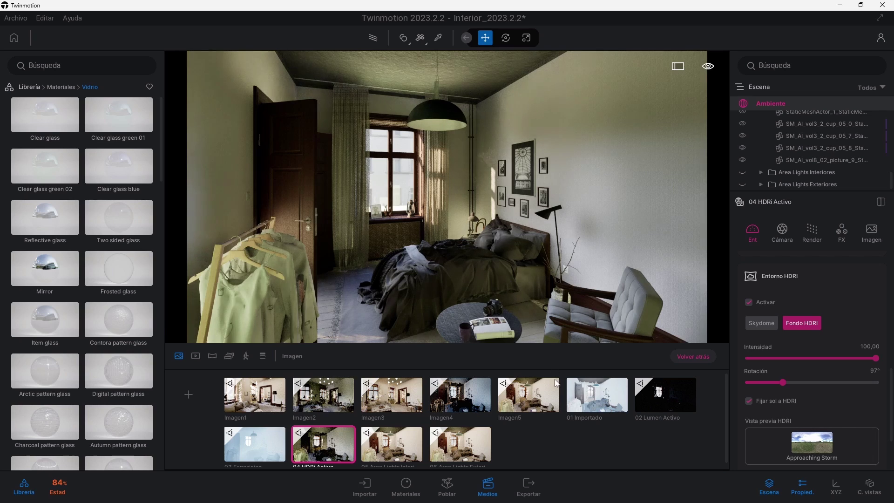
Step: Compare the 05 Area Lights Interiores, 06 Area Lights Exteriores and 01 Importado images of the bedroom
{"action": "left_click", "coordinate": [389, 448]}
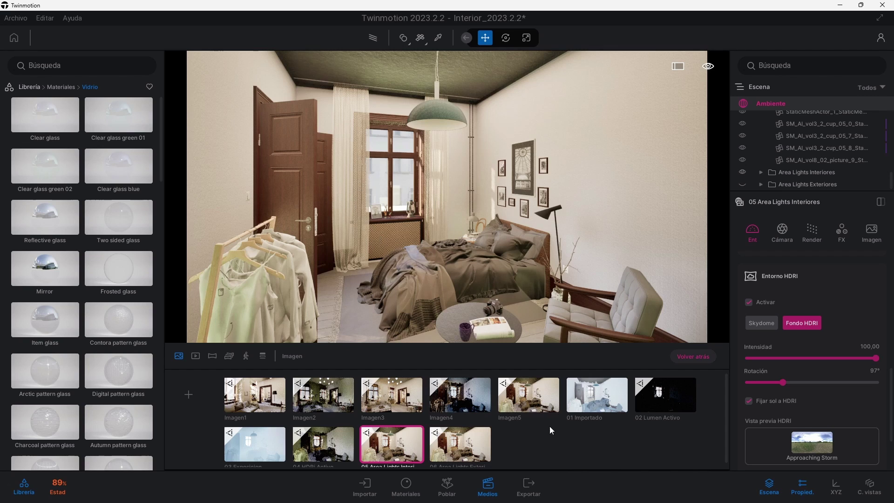
{"action": "left_click", "coordinate": [460, 448]}
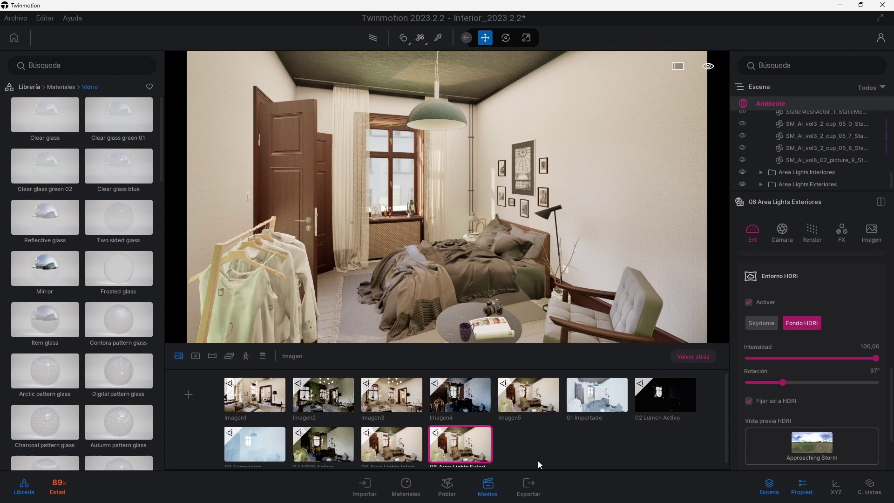
{"action": "left_click", "coordinate": [412, 459]}
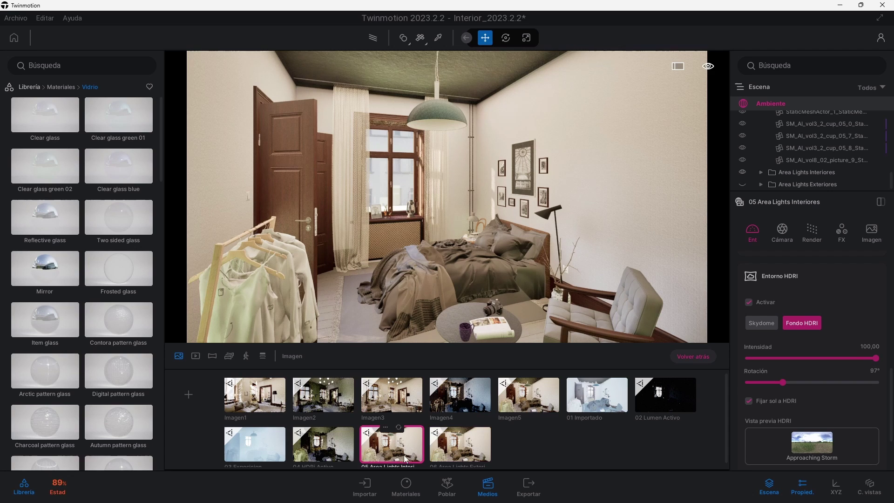
{"action": "left_click", "coordinate": [448, 458]}
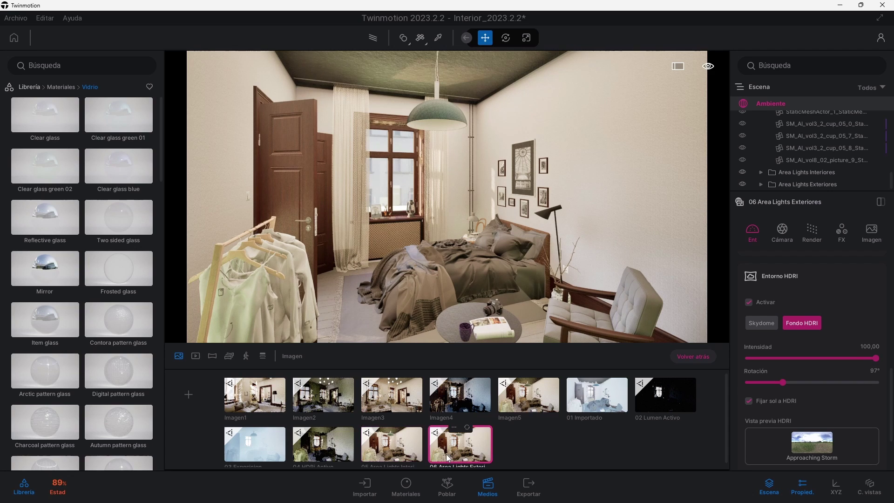
{"action": "left_click", "coordinate": [593, 405]}
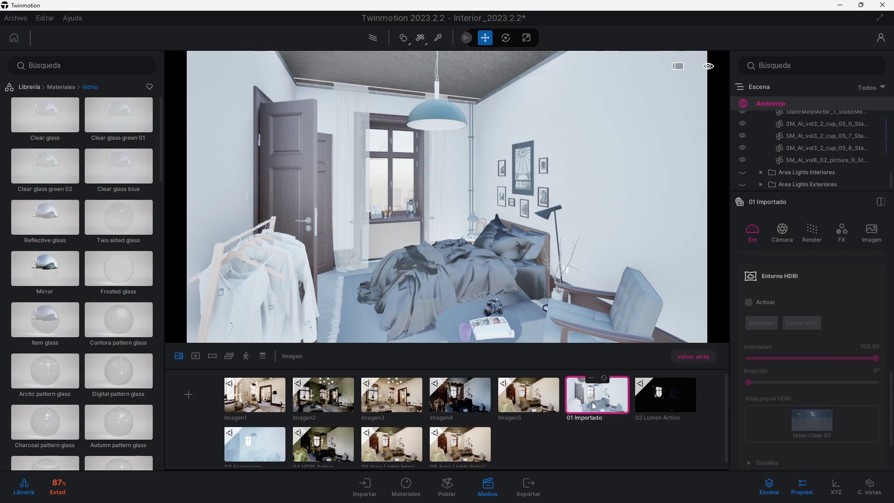
{"action": "left_click", "coordinate": [456, 452]}
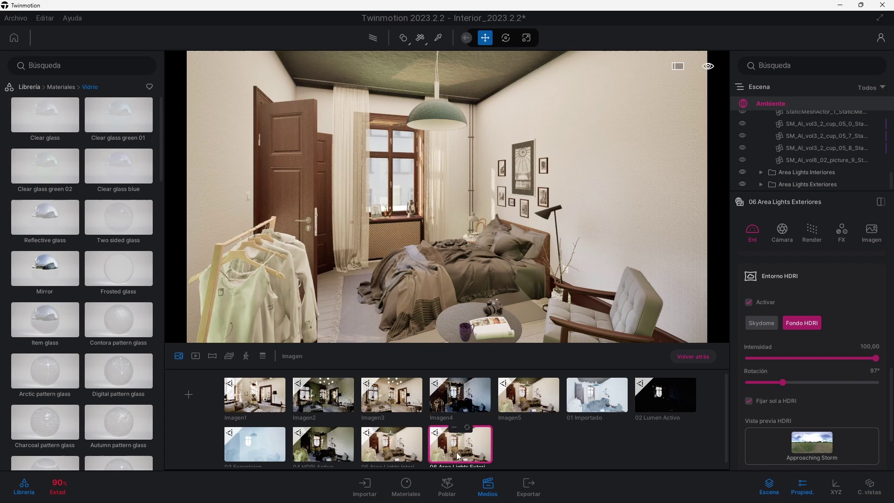
Step: View the living room images Imagen2, Imagen3 and Imagen1 to compare their lighting
{"action": "left_click", "coordinate": [335, 398]}
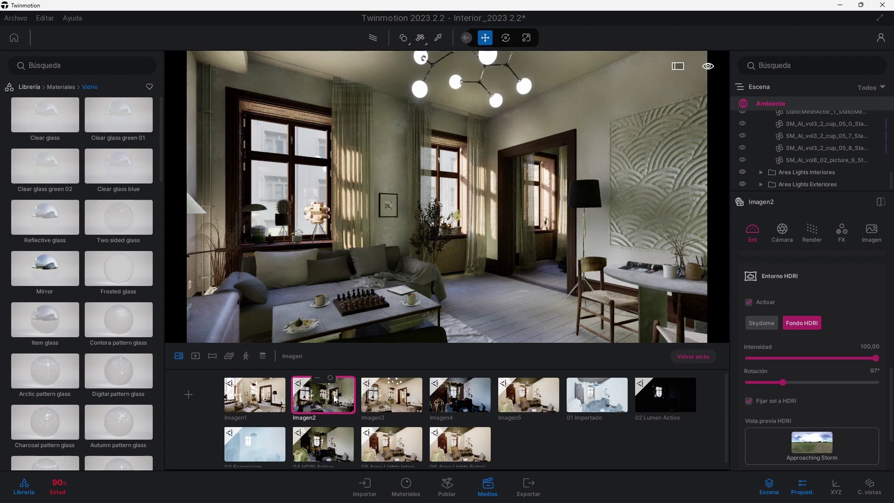
{"action": "left_click", "coordinate": [398, 400]}
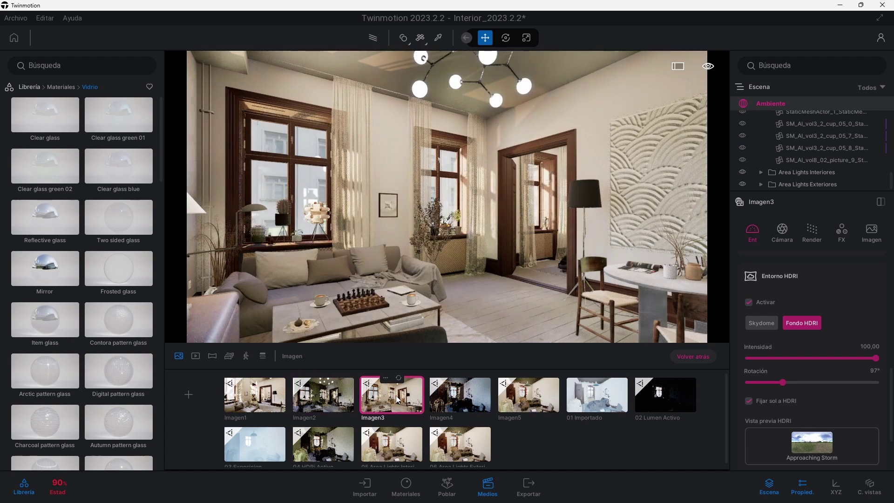
{"action": "left_click", "coordinate": [266, 403]}
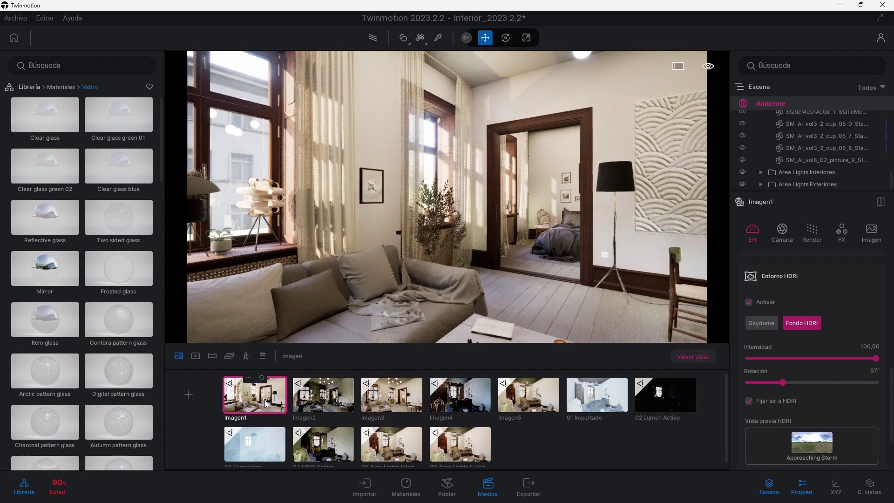